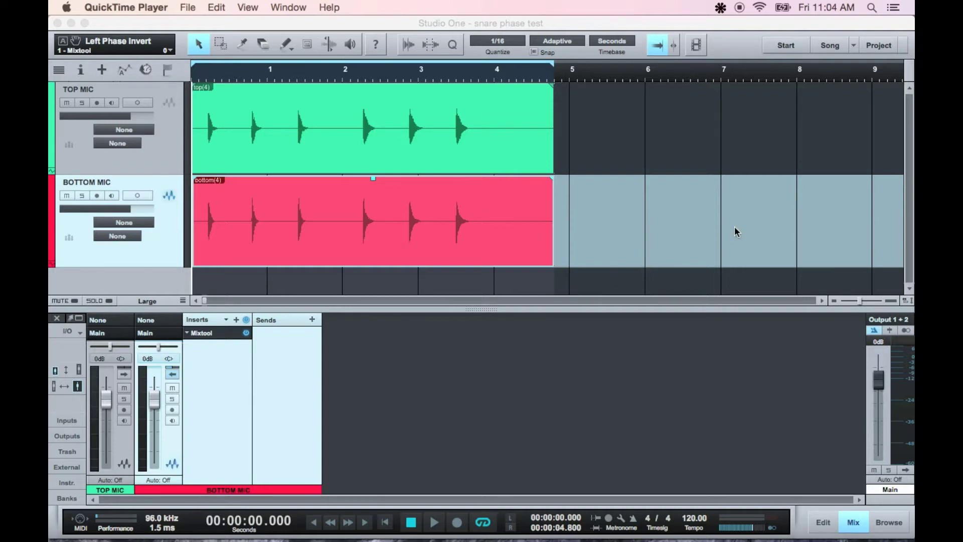
Open the compression–rarefaction diagram comp rarefact.png in Preview from the Dock.
mouse_move(752, 524)
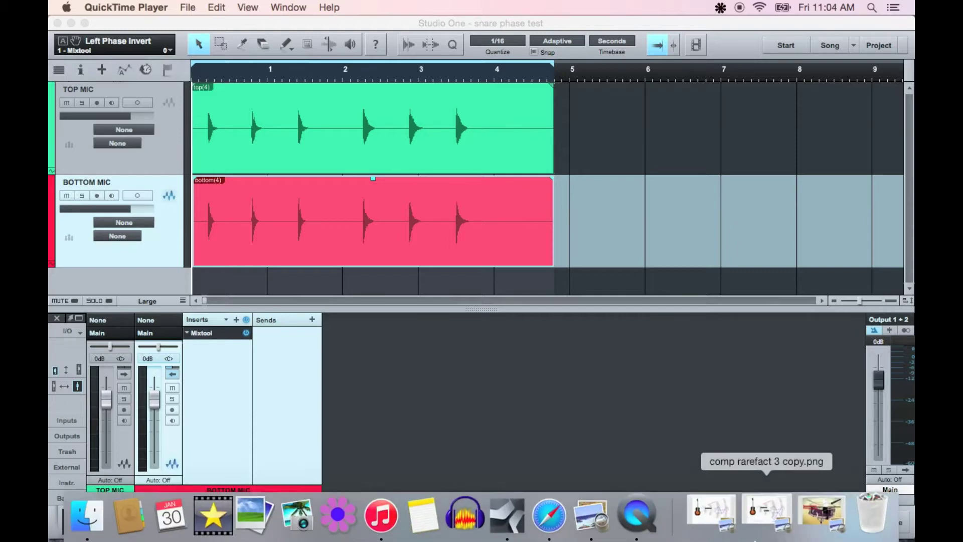
left_click(714, 521)
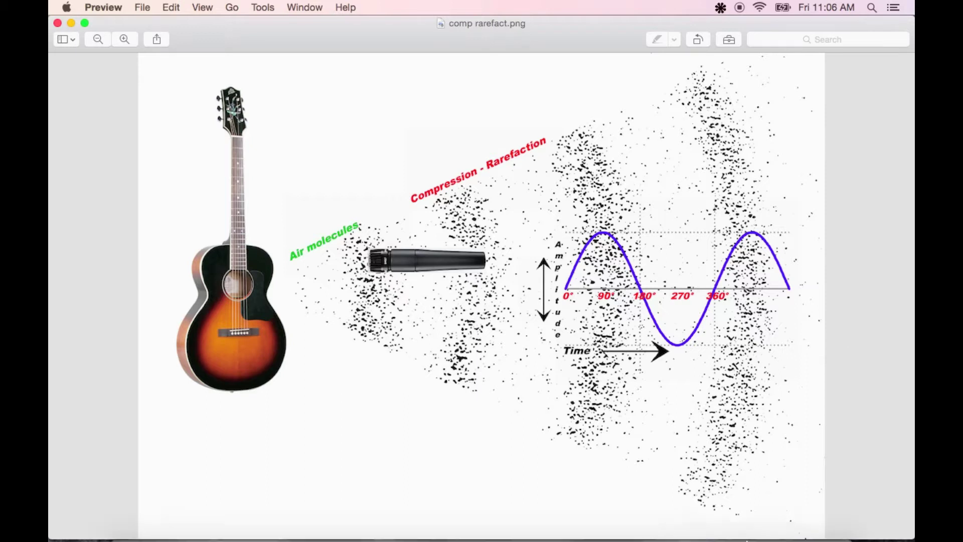
Open comp rarefact 3 copy.png, with a second microphone and inverted wave, in Preview.
mouse_move(739, 506)
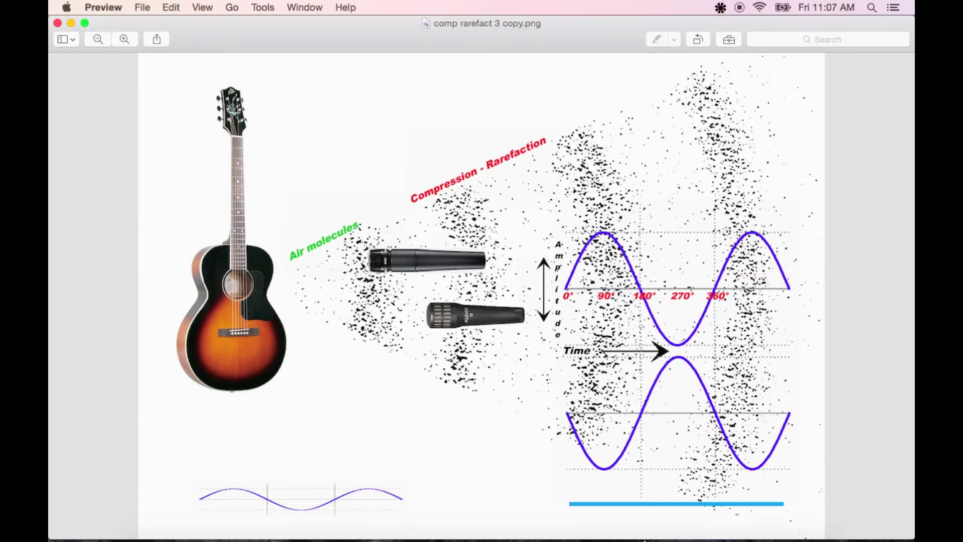
mouse_move(658, 517)
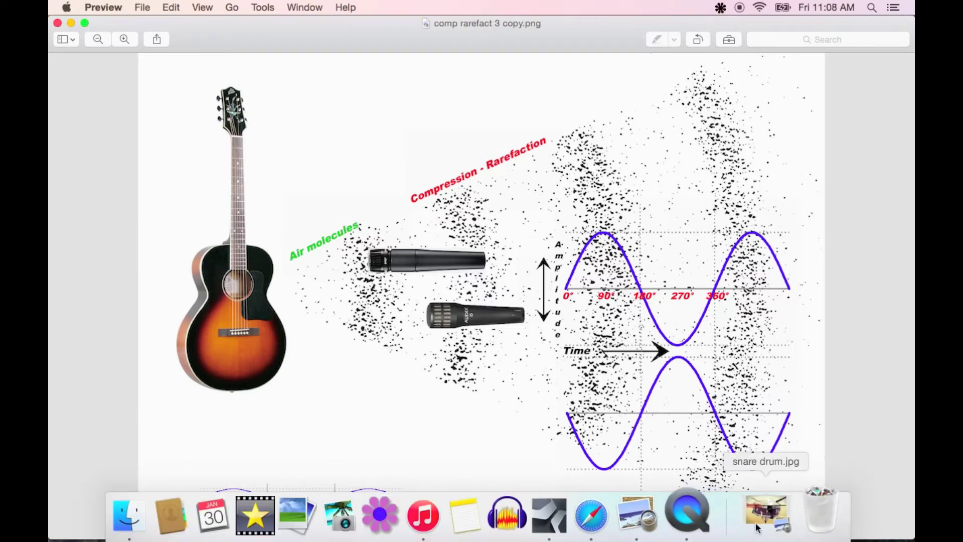
Show the snare drum.jpg photo, then spread all open windows out in Mission Control.
left_click(767, 508)
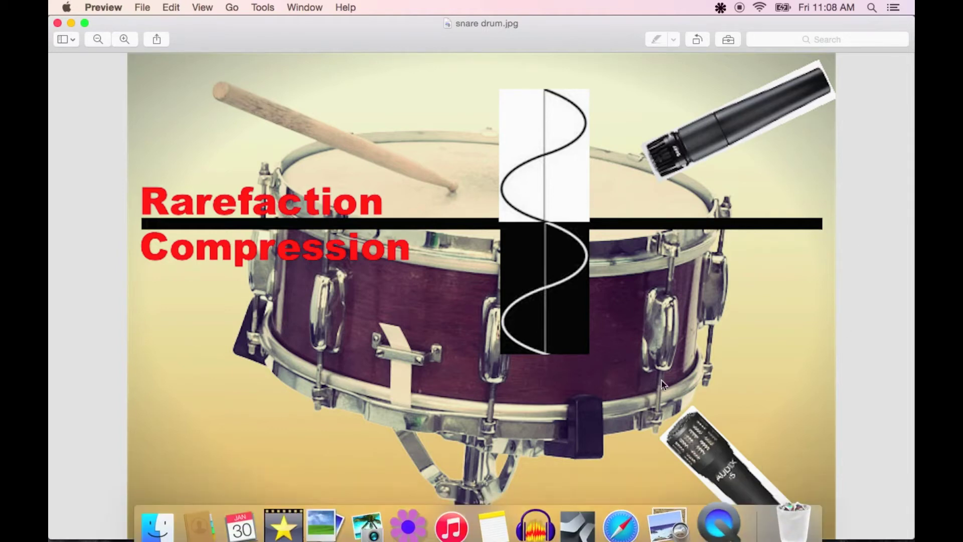
key("ctrl+Up")
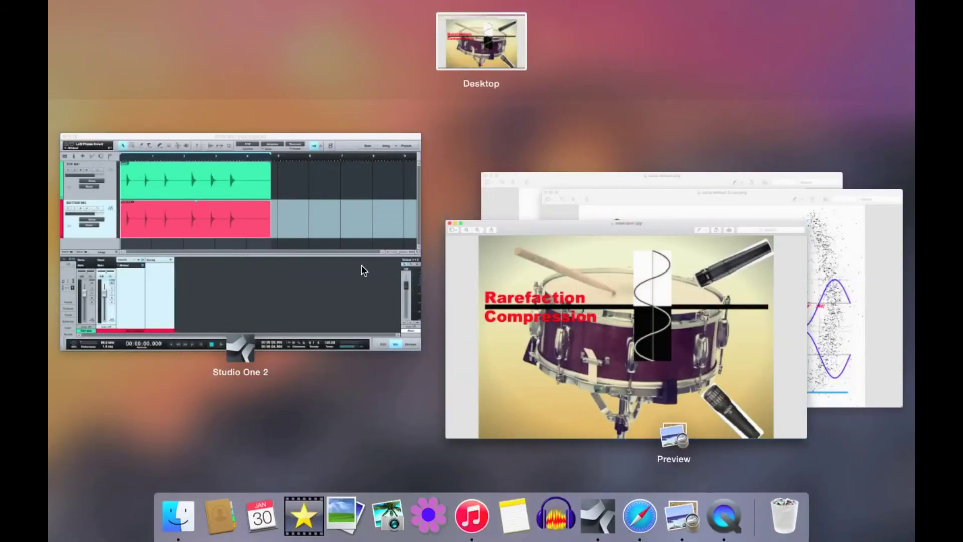
Return to the snare phase test session and open the BOTTOM MIC's Mixtool insert.
left_click(364, 270)
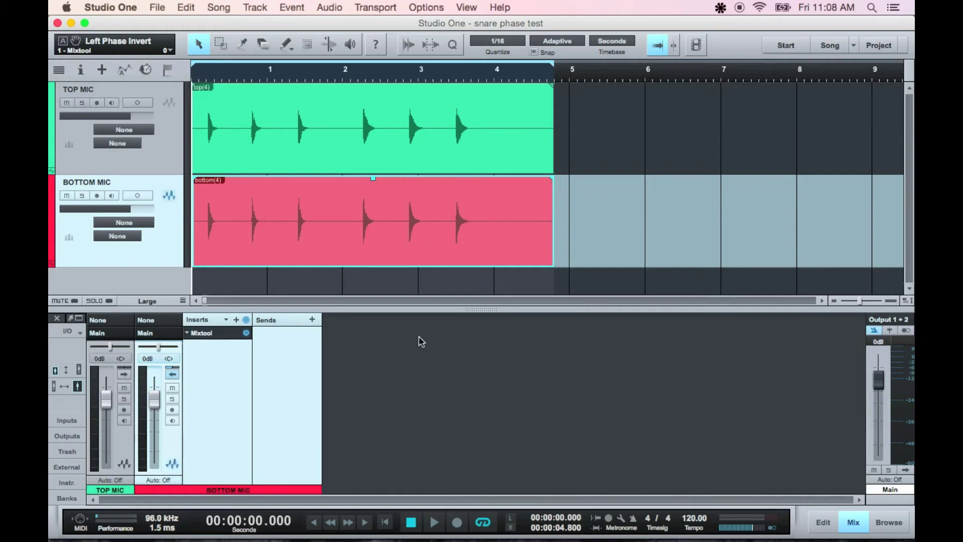
left_click(203, 333)
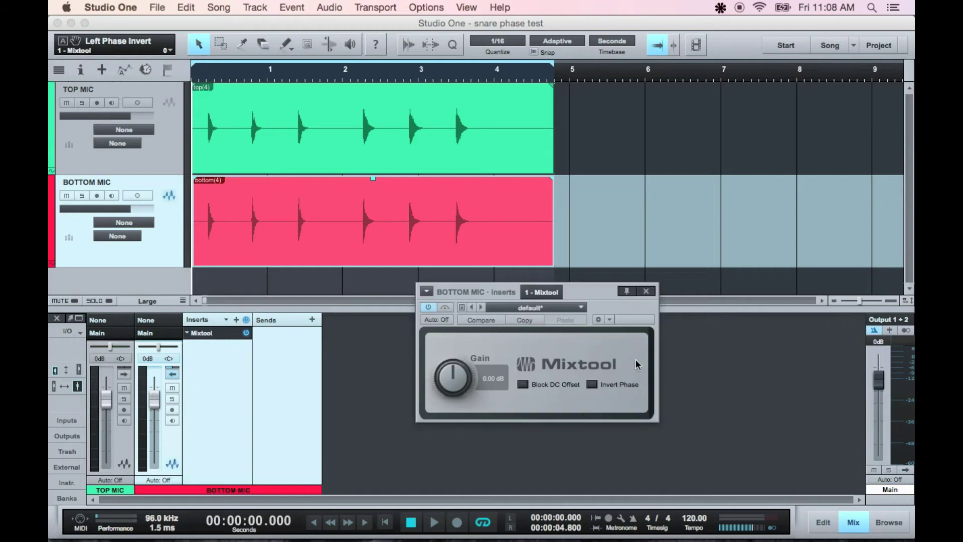
Enable Mixtool's Invert Phase on the BOTTOM MIC while auditioning the snare playback.
key("space")
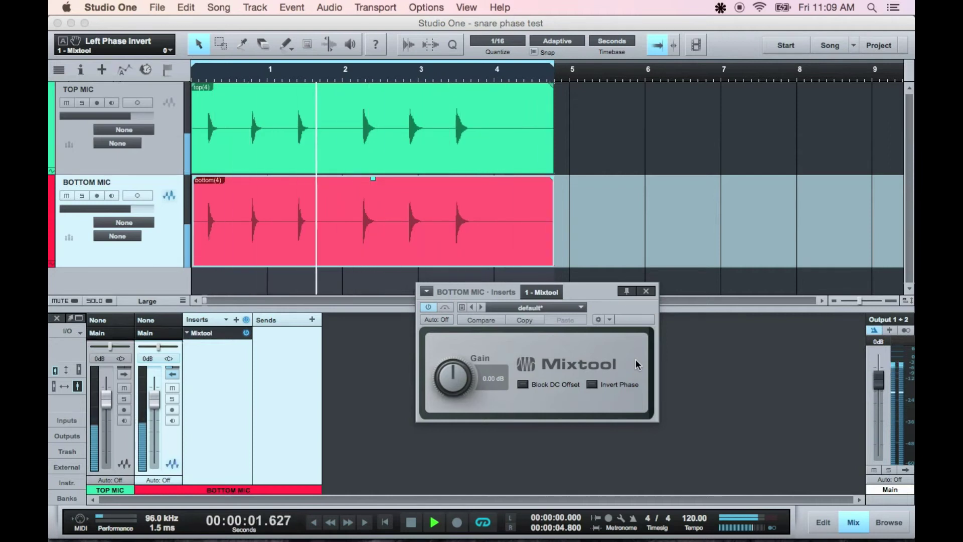
left_click(592, 384)
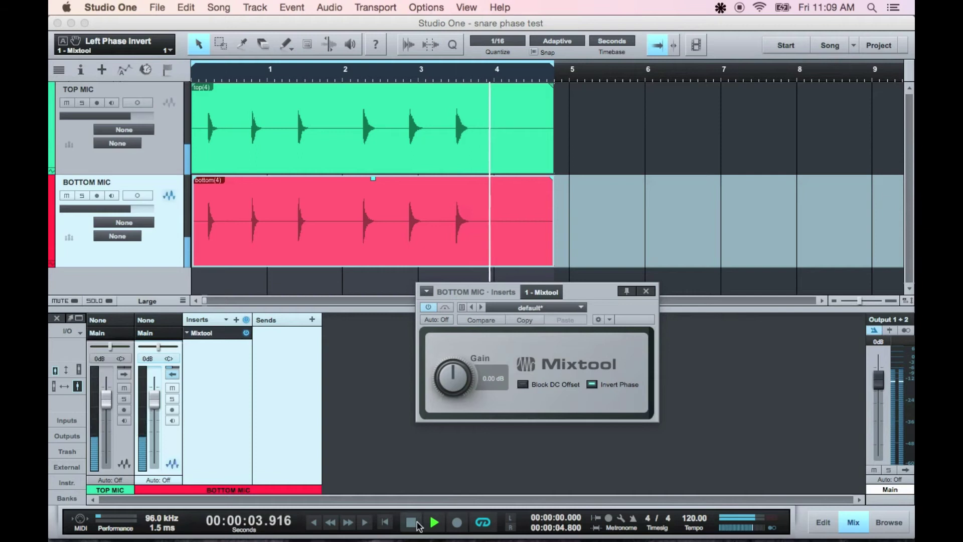
key("space")
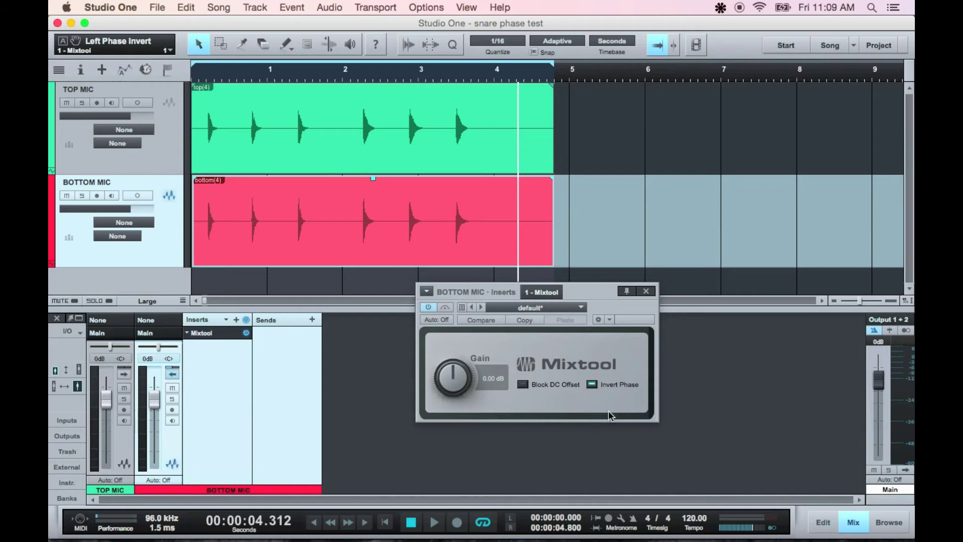
Close Mixtool, zoom into the snare hit's first waves, and make the tracks taller.
left_click(645, 292)
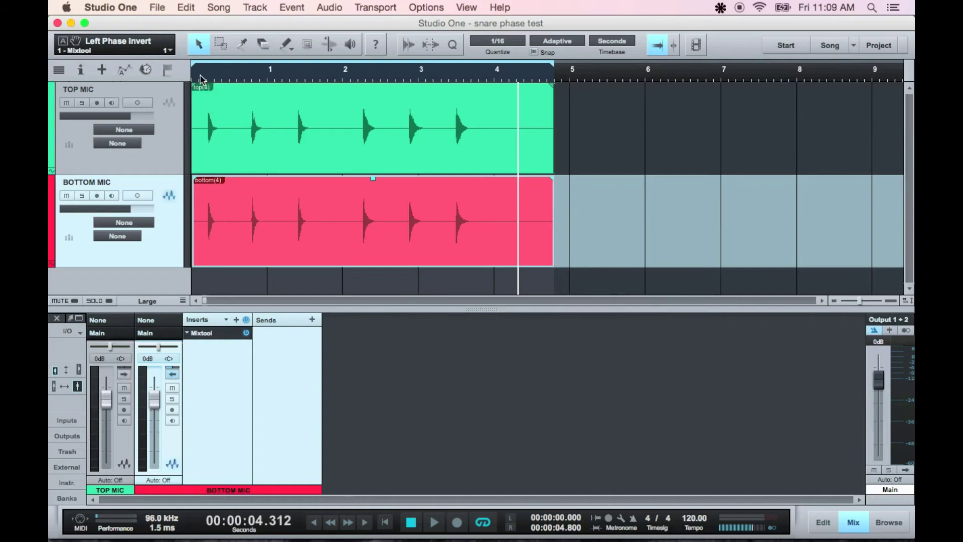
left_click_drag(200, 78, 222, 133)
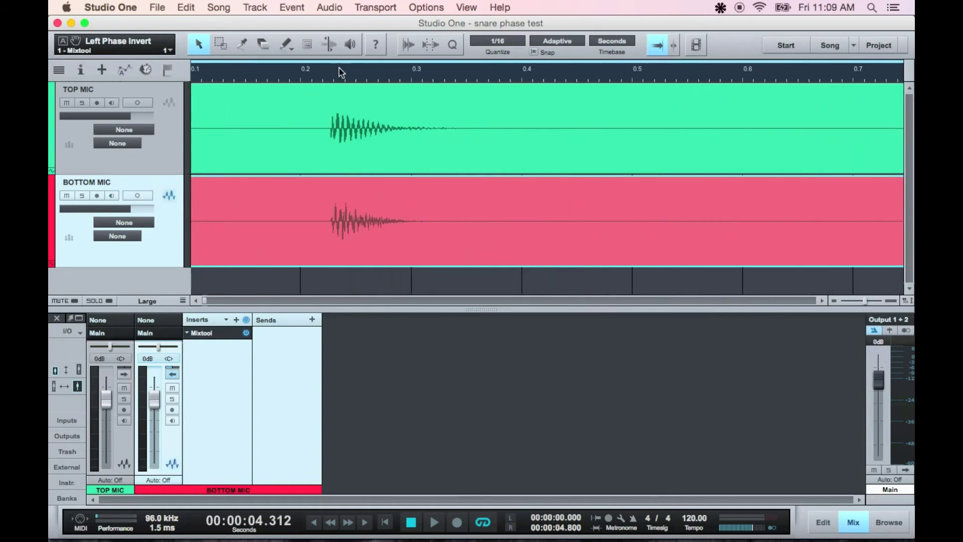
left_click_drag(339, 80, 454, 118)
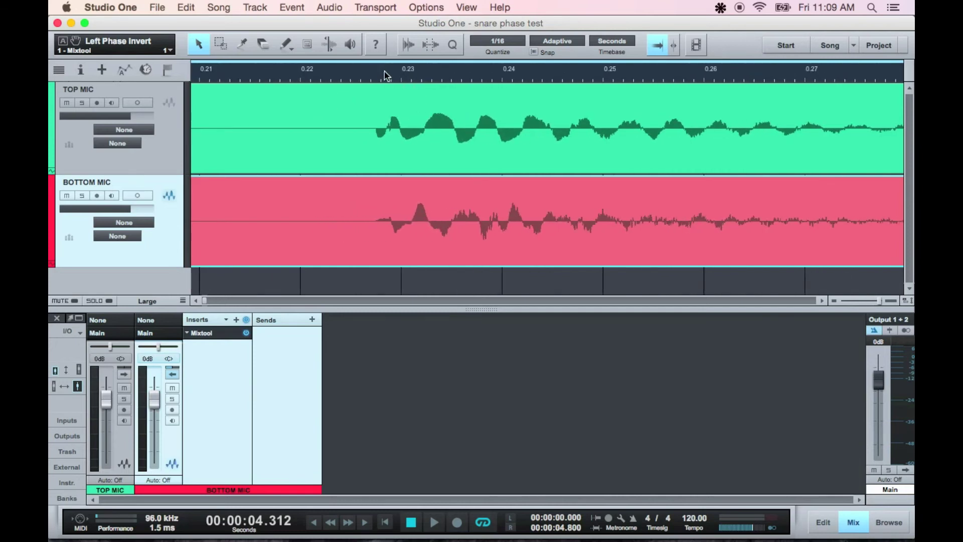
left_click_drag(387, 78, 299, 186)
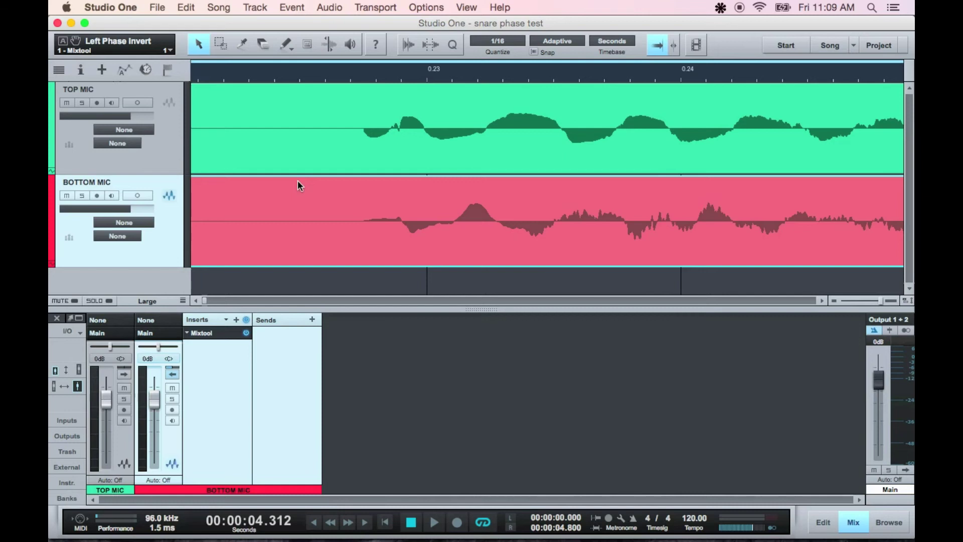
left_click(182, 301)
left_click_drag(179, 352, 180, 337)
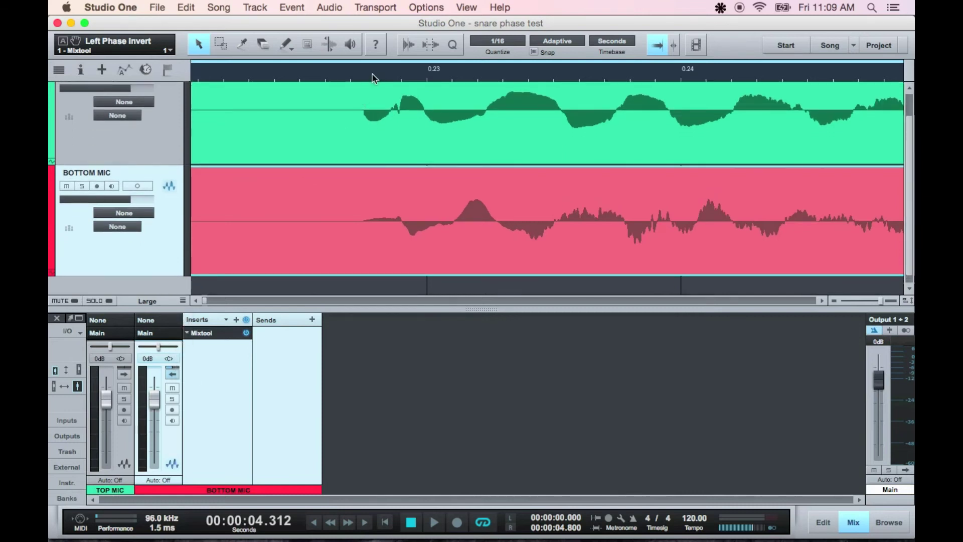
scroll(401, 236, "up", 1)
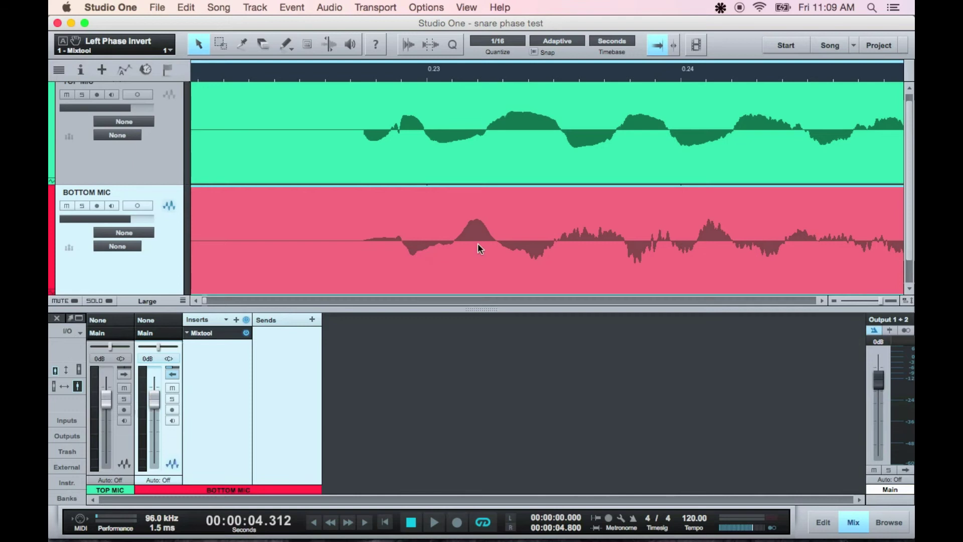
Slide the BOTTOM MIC event about 0.012 s earlier so its peaks match TOP MIC.
left_click_drag(471, 243, 443, 247)
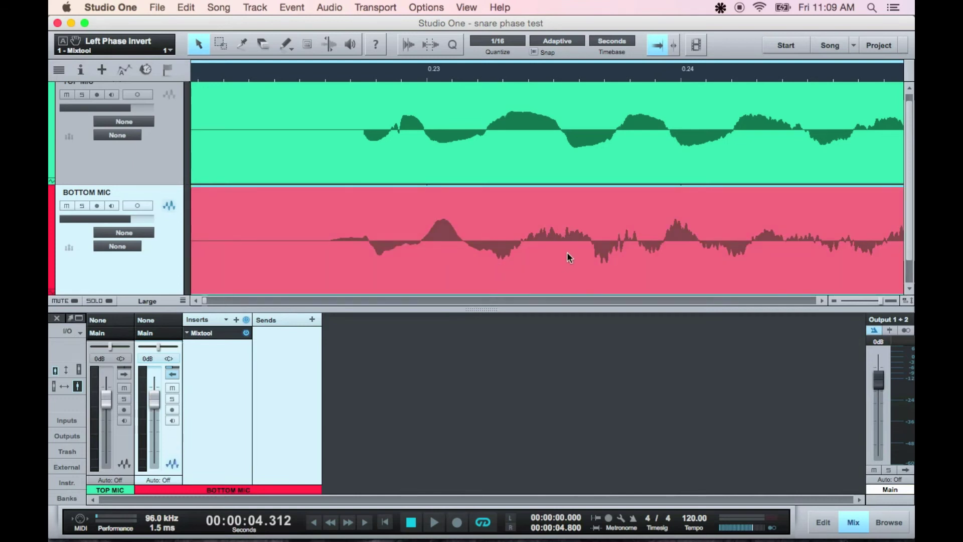
left_click_drag(516, 236, 498, 234)
key("ctrl+z")
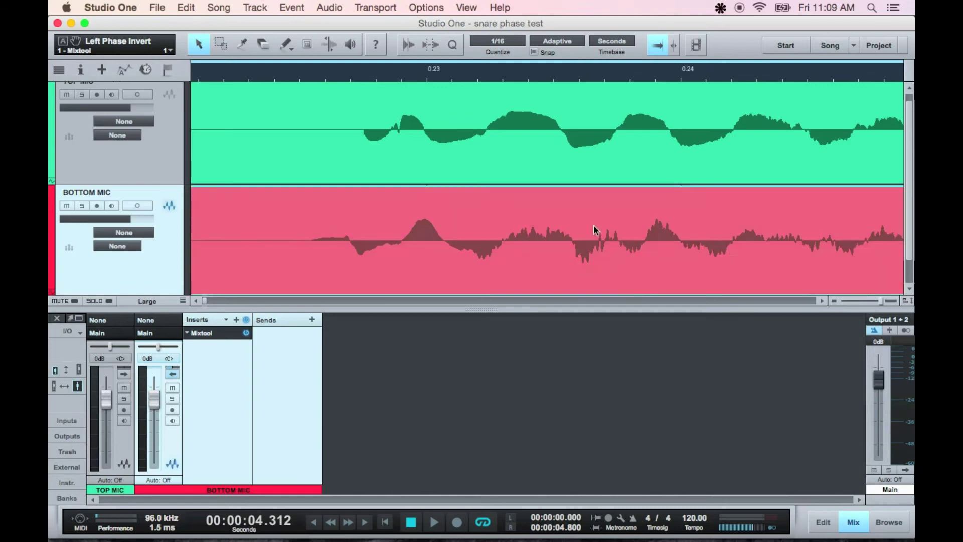
left_click_drag(594, 225, 579, 232)
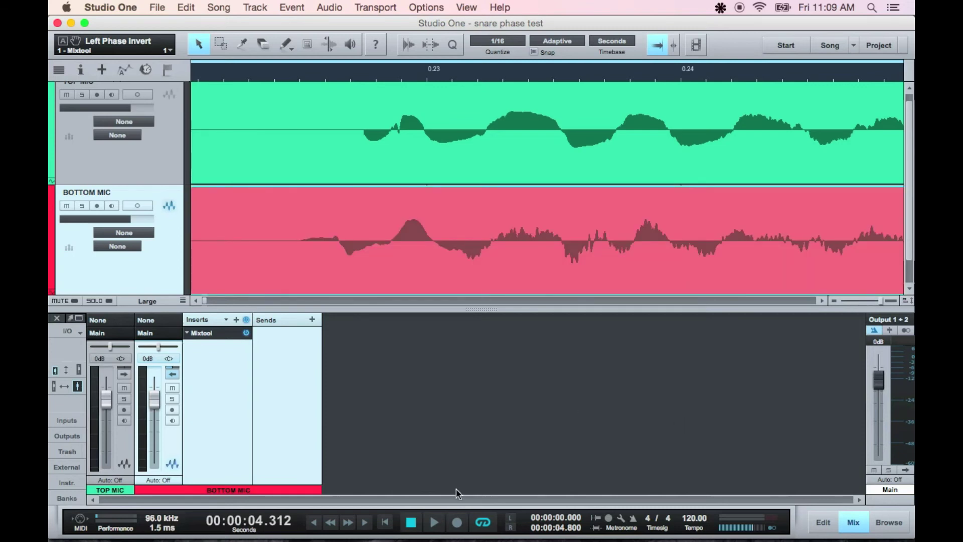
Go back to the song start and zoom out to show both snare tracks' full events.
left_click(416, 527)
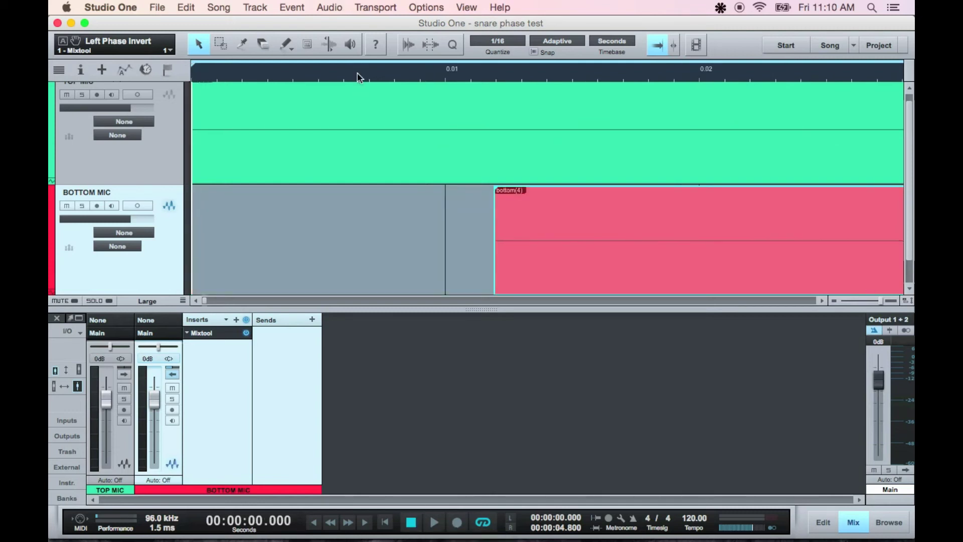
key("w")
key("w")
key("w")
key("w")
key("w")
key("w")
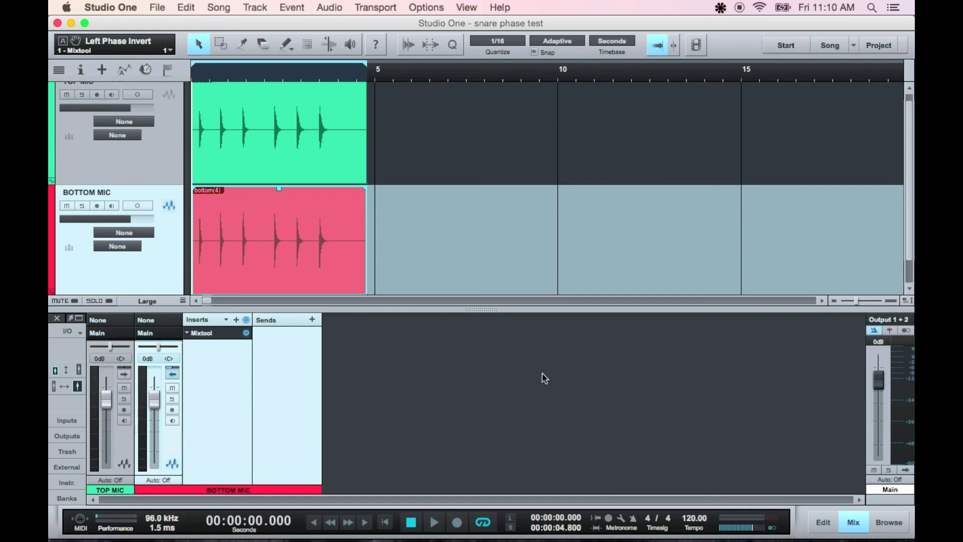
mouse_move(303, 71)
left_mouse_down()
mouse_move(301, 146)
mouse_move(320, 183)
mouse_move(286, 77)
left_mouse_up()
left_click(285, 75)
left_click(294, 76)
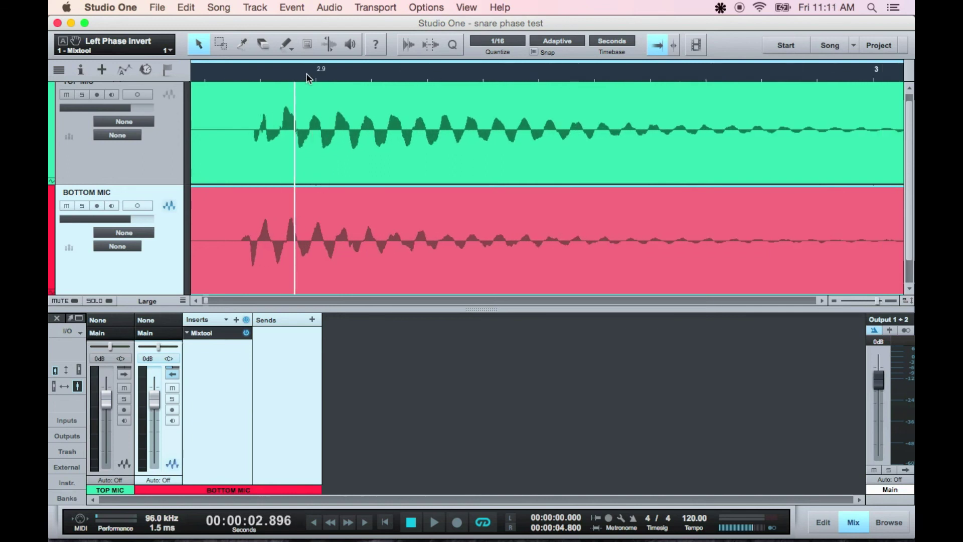
left_click(308, 77)
left_click_drag(350, 77, 314, 39)
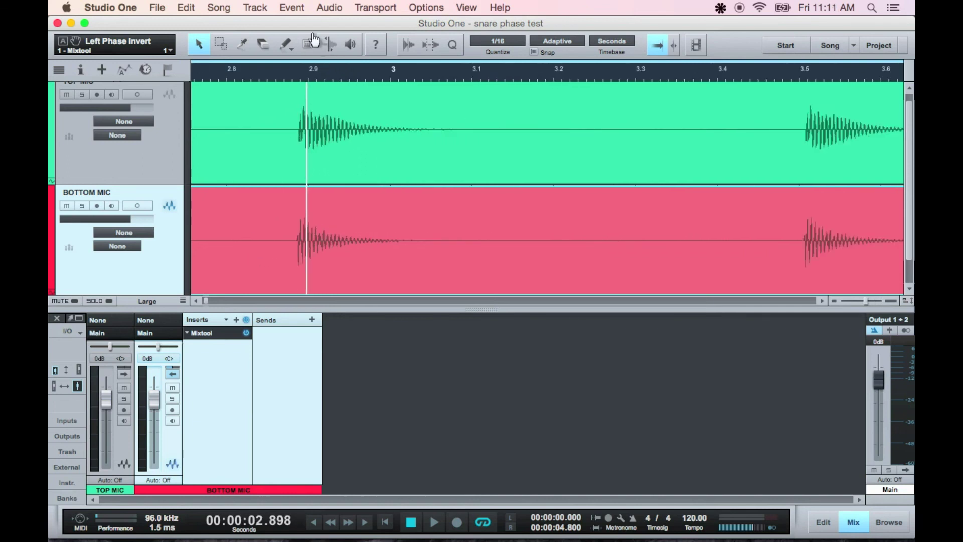
key("w")
key("w")
key("w")
key("w")
key("w")
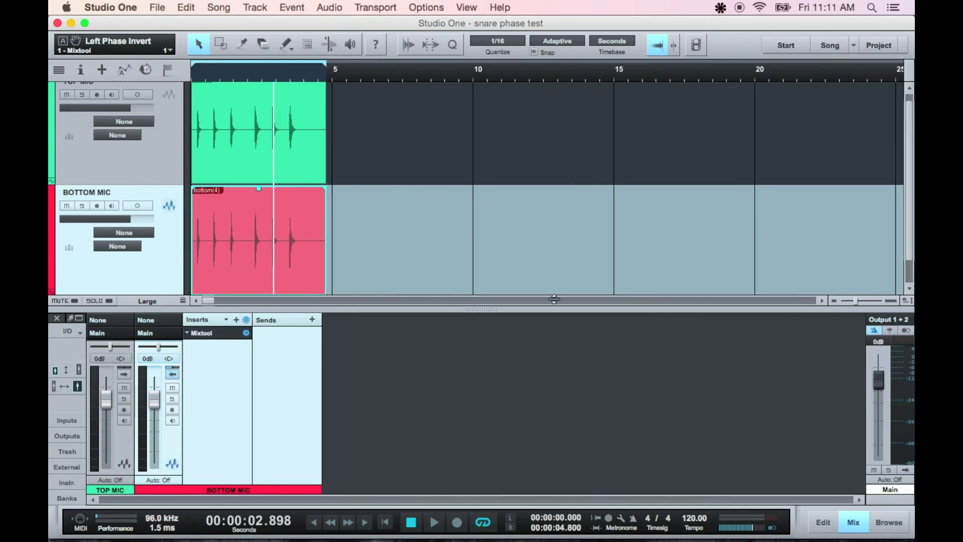